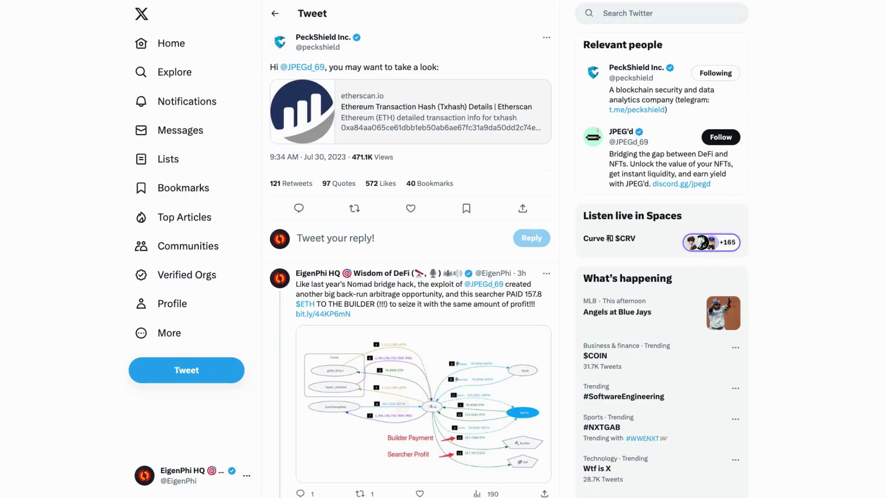
Open the exploit transaction on Etherscan and scroll to its EigenTx chart, starting with 80000 ETH to WETH.
left_click(429, 115)
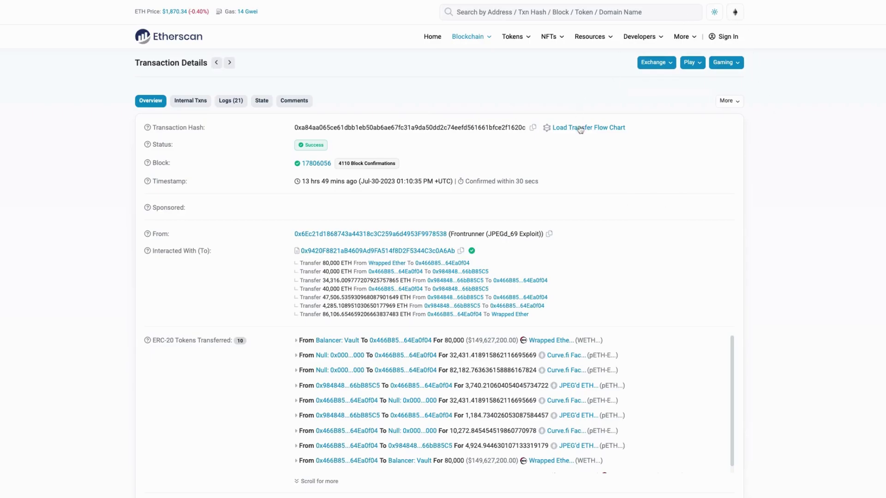
scroll(580, 130, "down", 3)
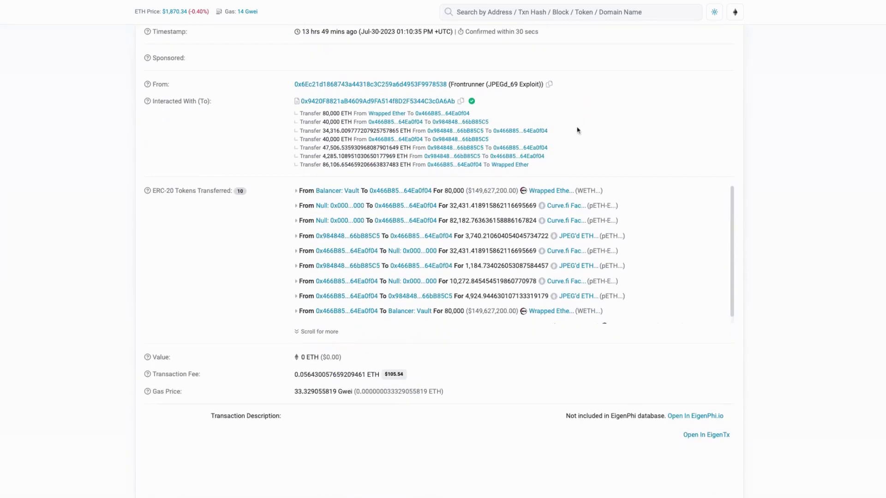
scroll(89, 330, "down", 2)
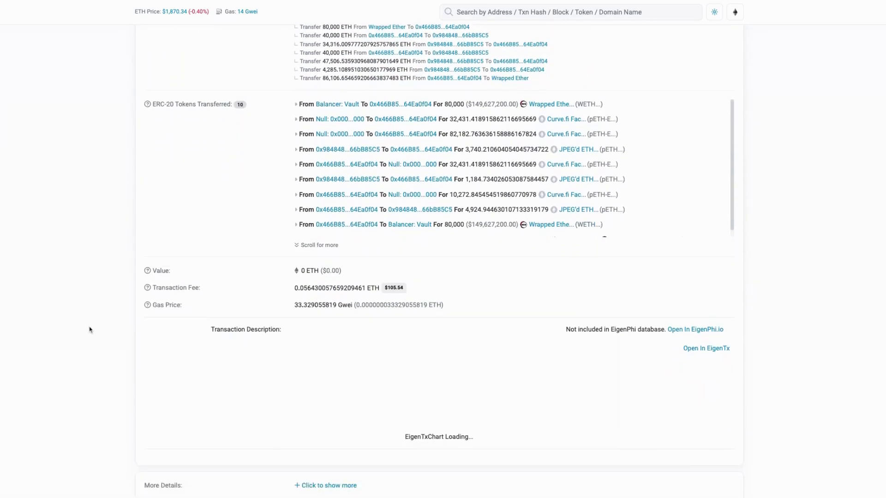
scroll(90, 330, "down", 1)
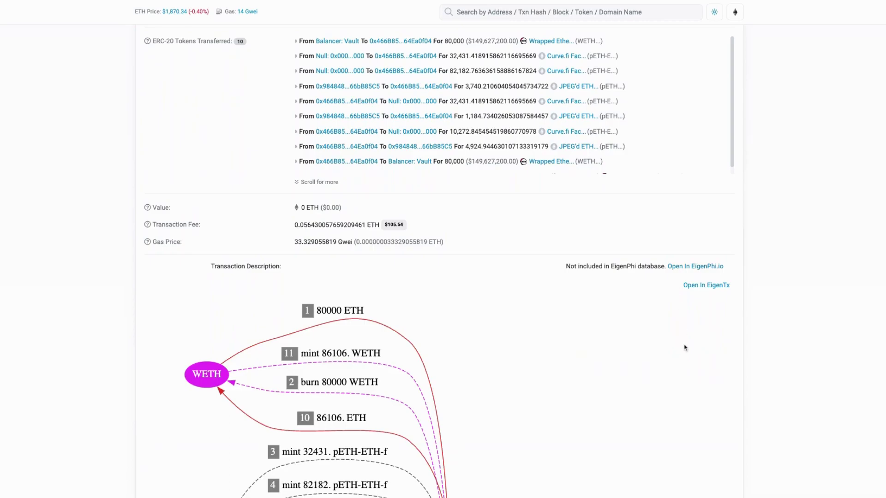
scroll(733, 355, "down", 1)
scroll(733, 354, "down", 3)
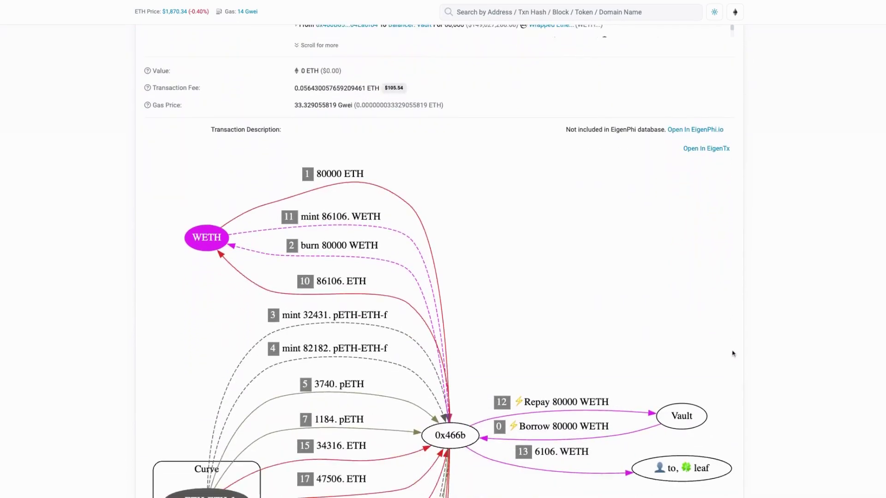
scroll(733, 354, "down", 4)
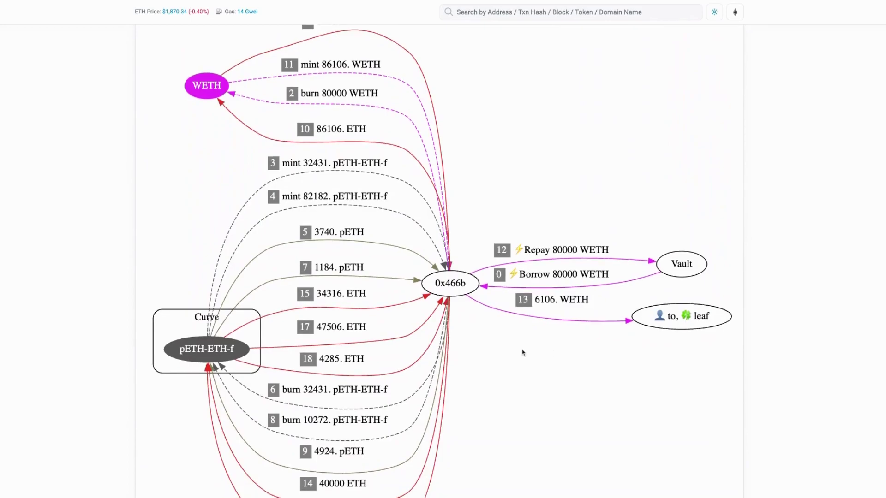
scroll(521, 354, "up", 10)
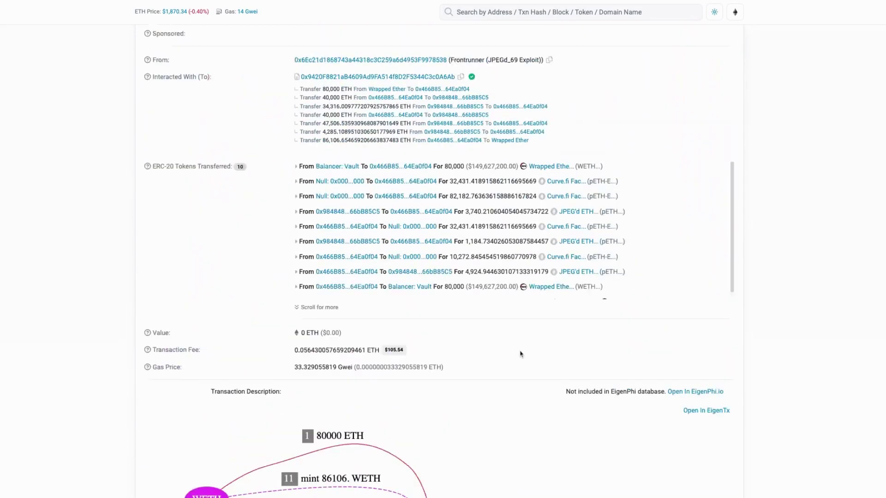
scroll(440, 262, "down", 3)
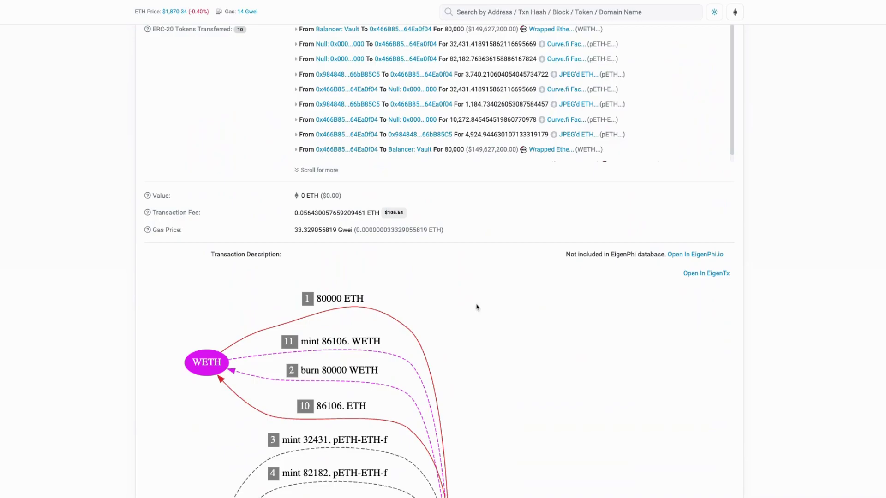
scroll(476, 307, "down", 2)
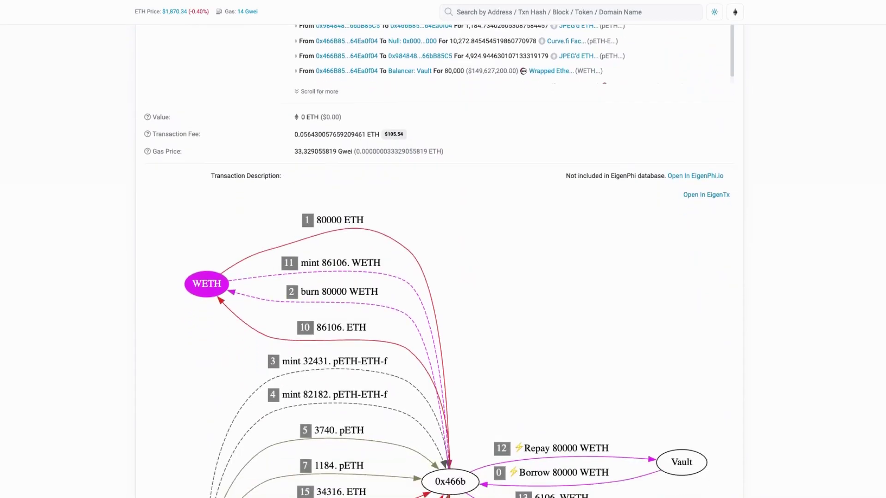
scroll(619, 290, "down", 1)
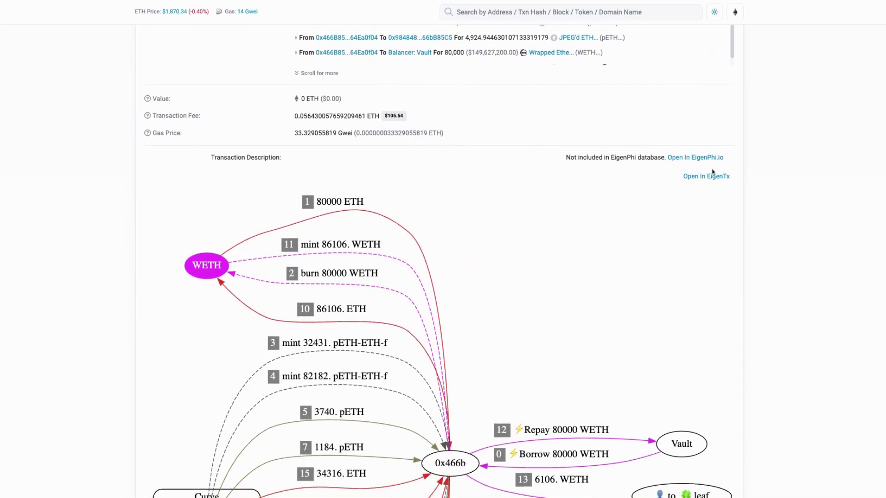
Open the exploit transaction in EigenTx and zoom its block 17806056 Token Flow graph in and out.
left_click(715, 159)
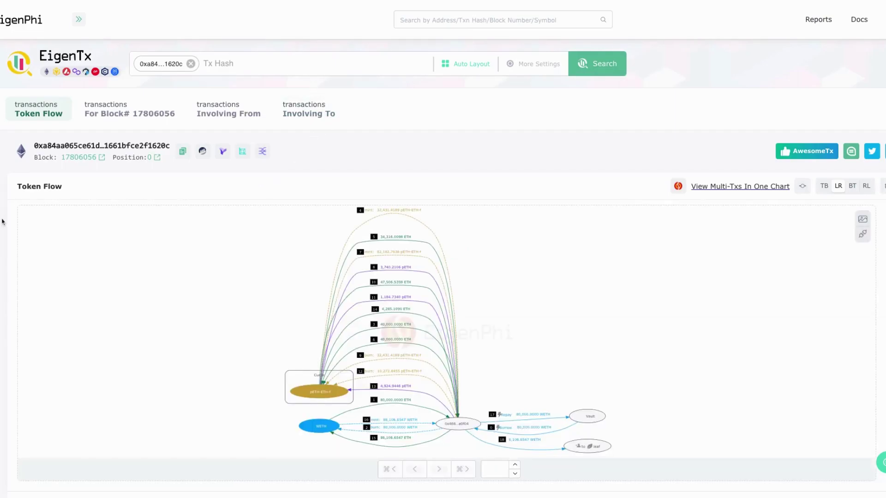
scroll(2, 221, "down", 1)
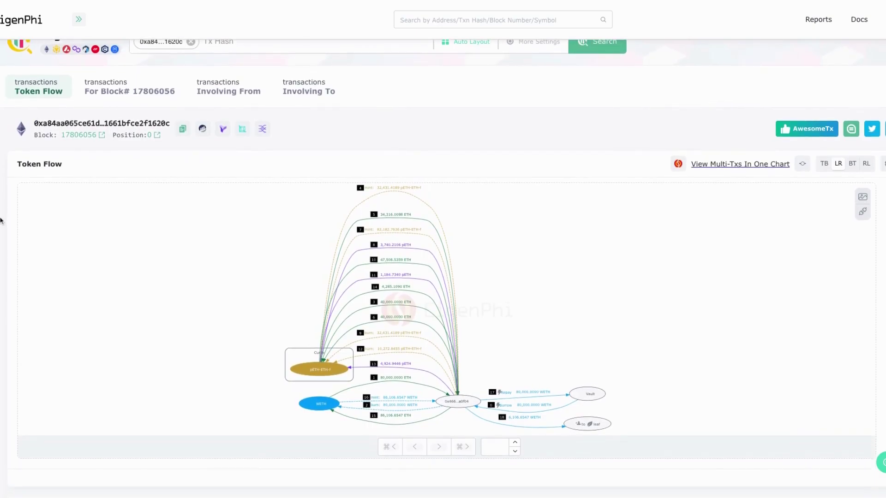
scroll(170, 237, "up", 3)
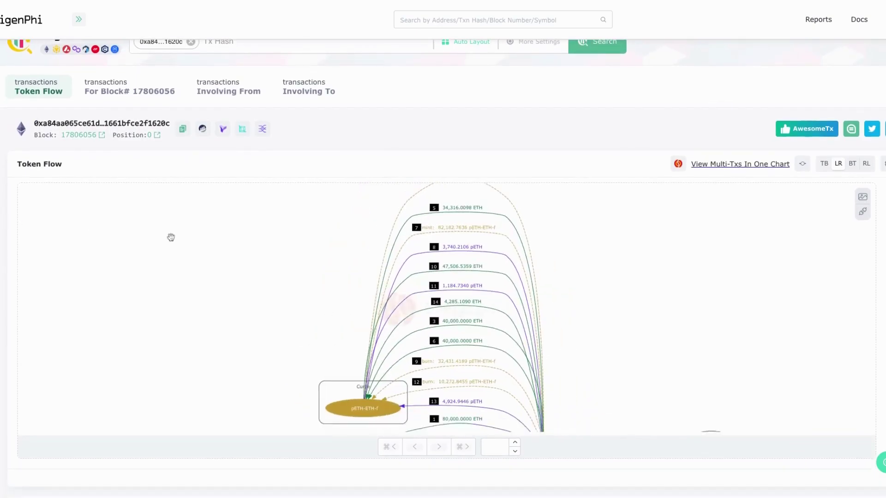
scroll(170, 237, "down", 3)
scroll(170, 238, "up", 1)
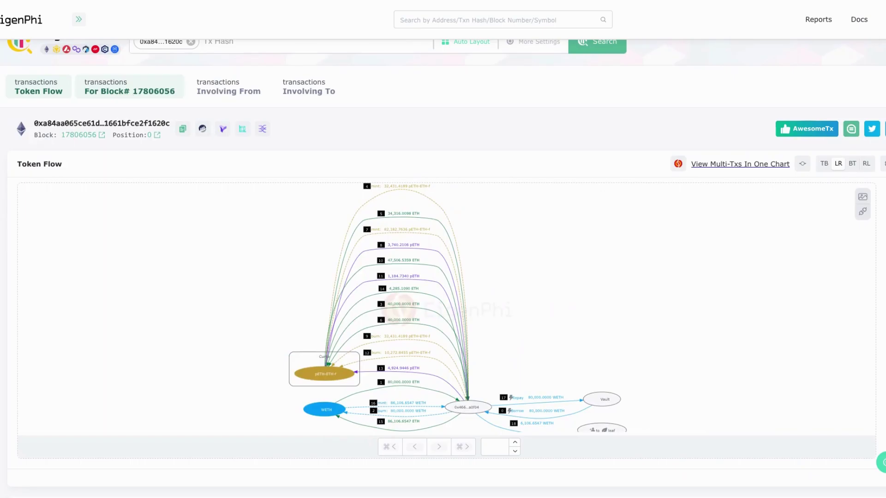
Show all 180 transactions of block 17806056, with the exploit at position 0.
left_click(130, 87)
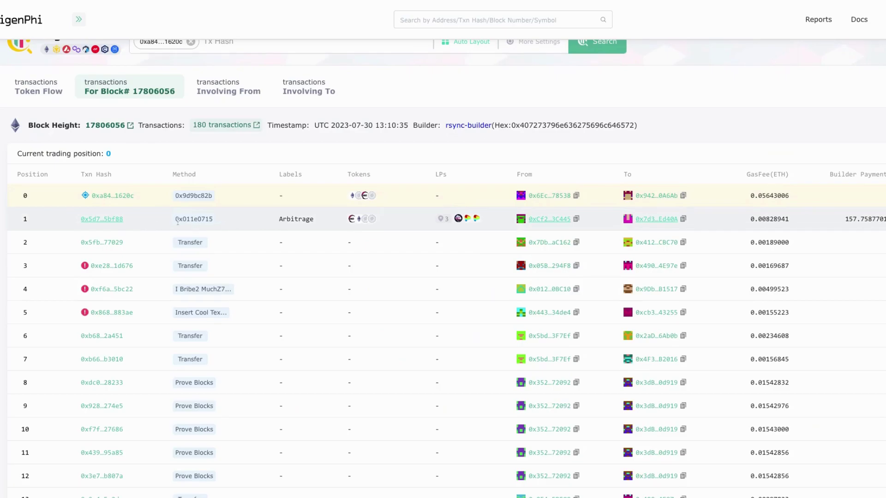
Open arbitrage transaction 0x5d7…5bf88 and review its $296,135.78 profit, $592,286.62 revenue and token flow.
left_click(102, 220)
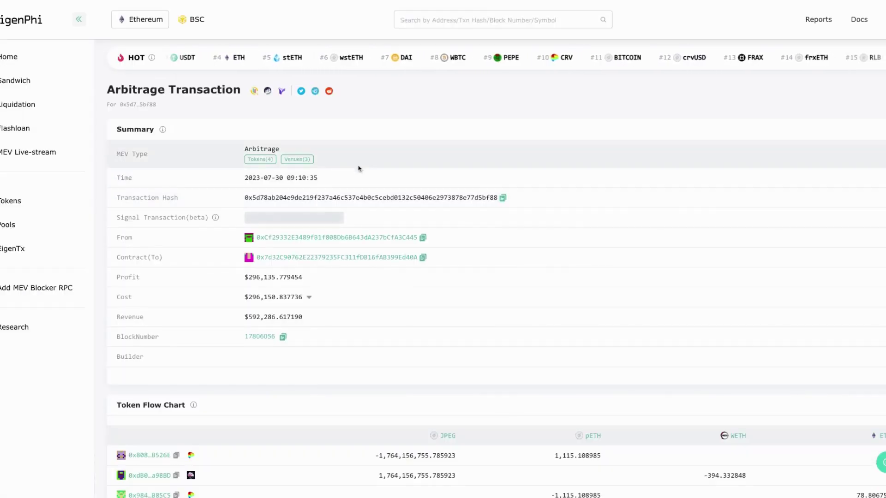
scroll(384, 145, "down", 1)
scroll(385, 145, "down", 1)
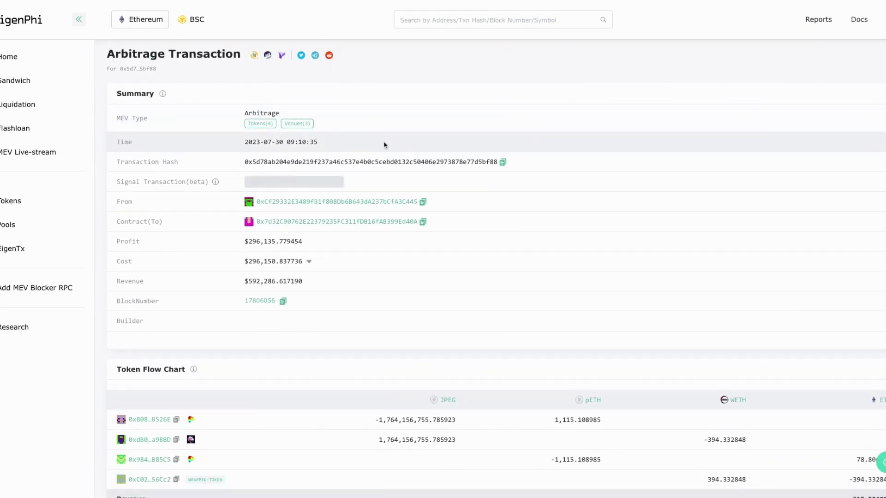
scroll(384, 146, "down", 1)
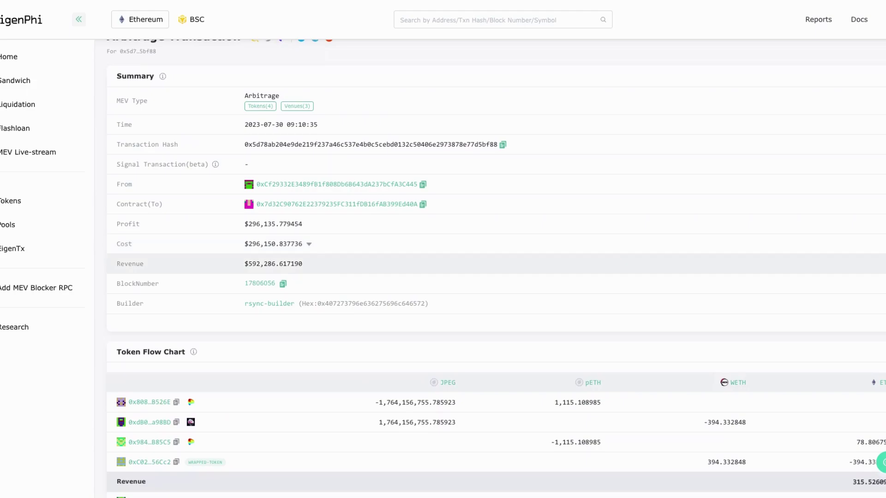
scroll(328, 343, "down", 1)
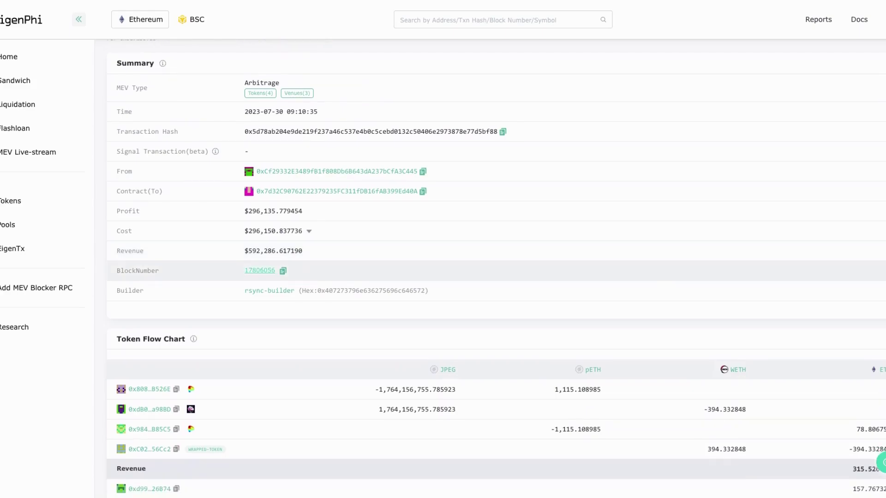
scroll(289, 373, "up", 2)
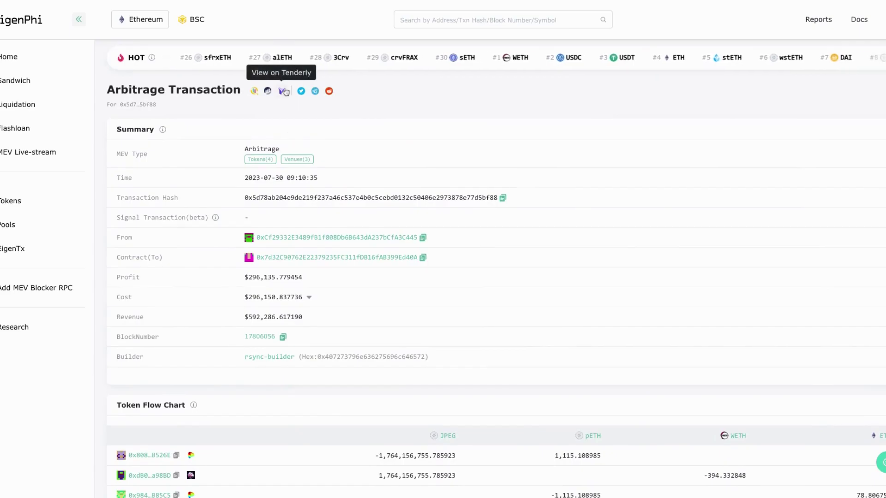
View the arbitrage's token flow in EigenTx, stepping between the first Borrow and the final 157.7673 ETH transfer.
left_click(255, 91)
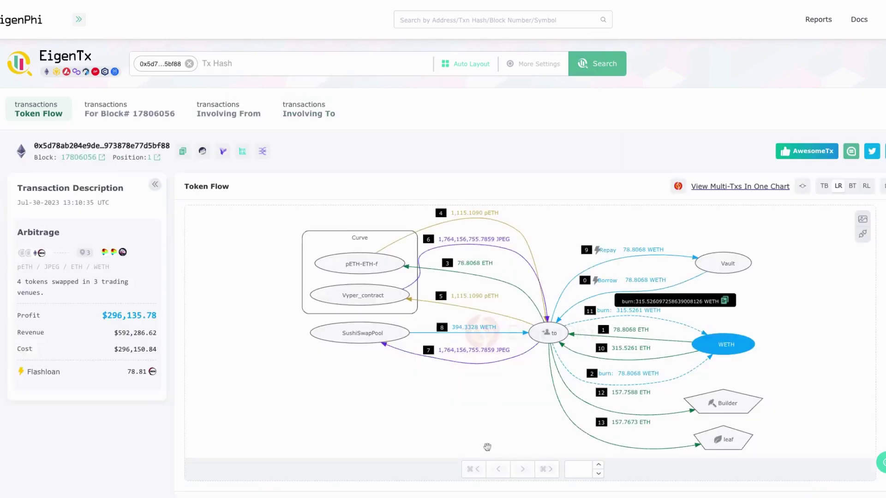
left_click(476, 470)
left_click(541, 474)
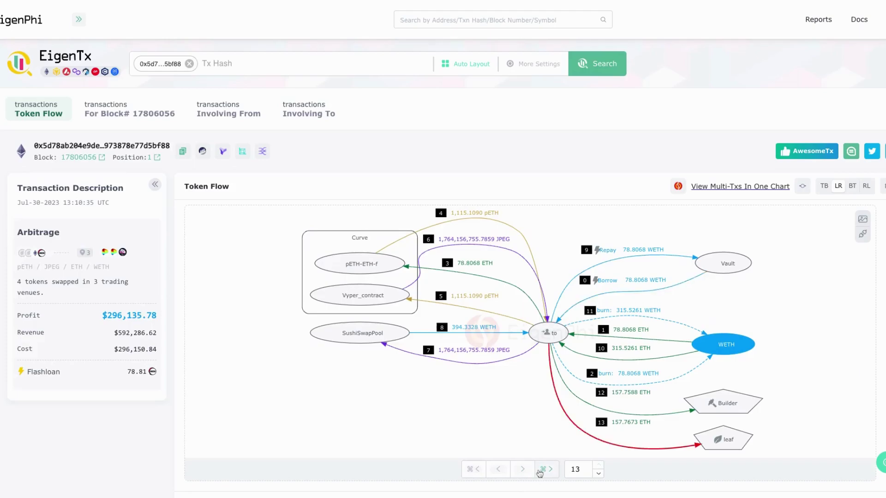
left_click(523, 473)
left_click(505, 473)
List block 17806056's transactions, showing the position-1 arbitrage's 0.00828941 ETH gas fee and 157.7587 ETH builder payment.
left_click(124, 122)
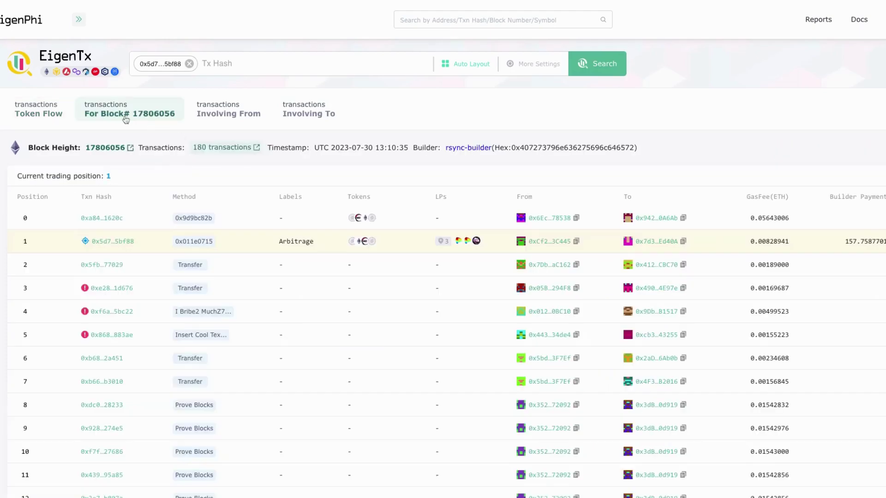
left_click(217, 120)
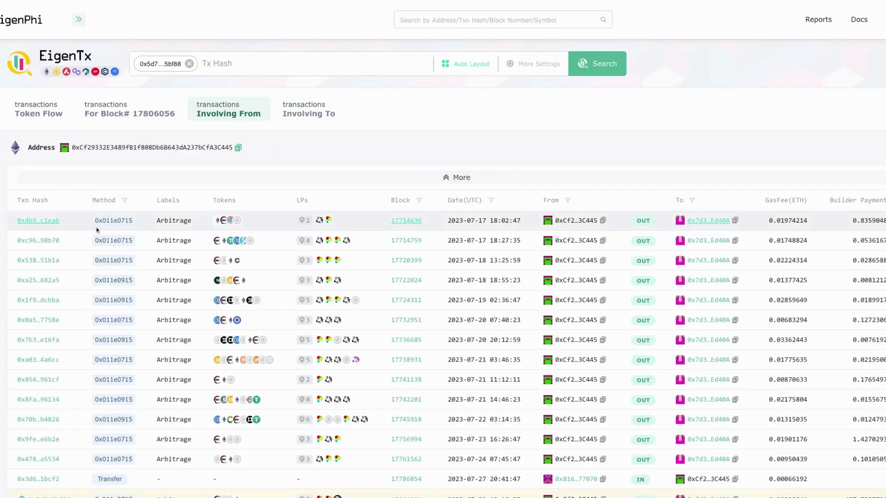
scroll(97, 229, "down", 4)
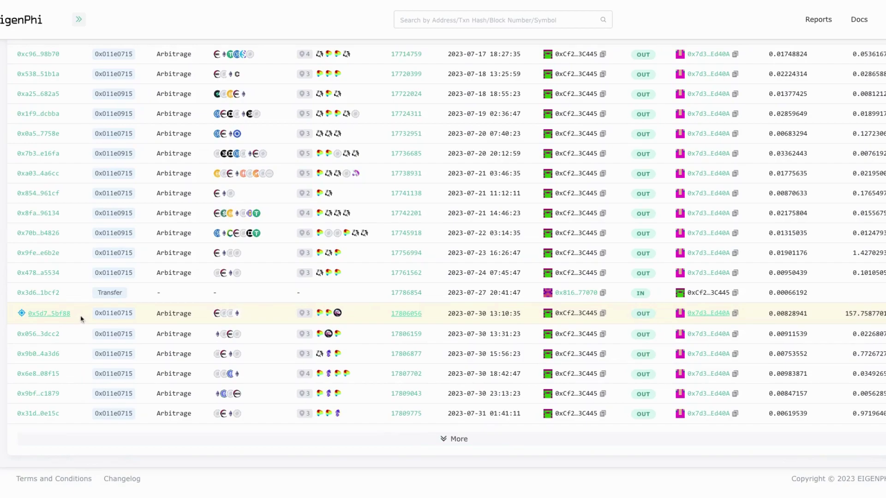
Load the searcher's remaining transactions, through block 17809775 on 2023-07-31.
left_click(424, 442)
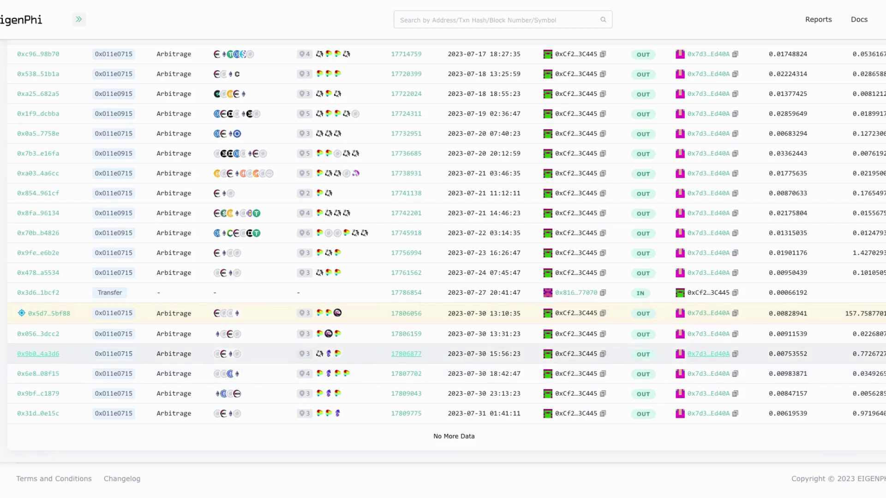
scroll(843, 392, "up", 3)
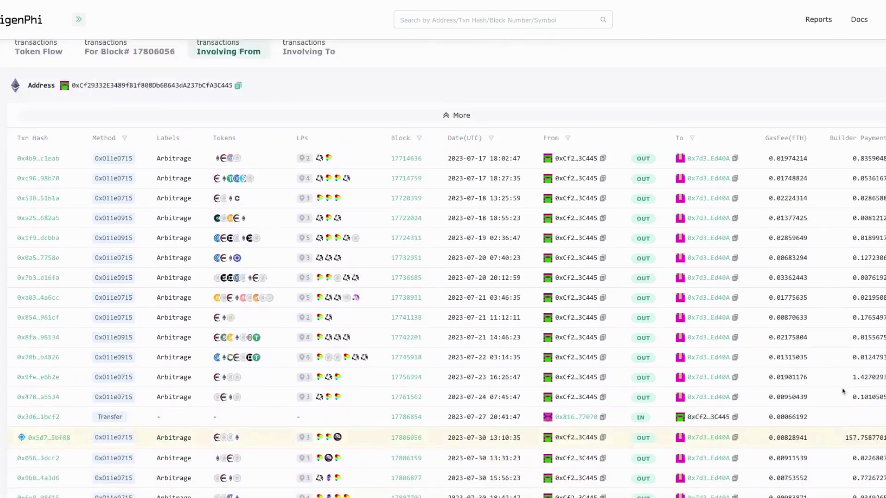
scroll(843, 392, "down", 2)
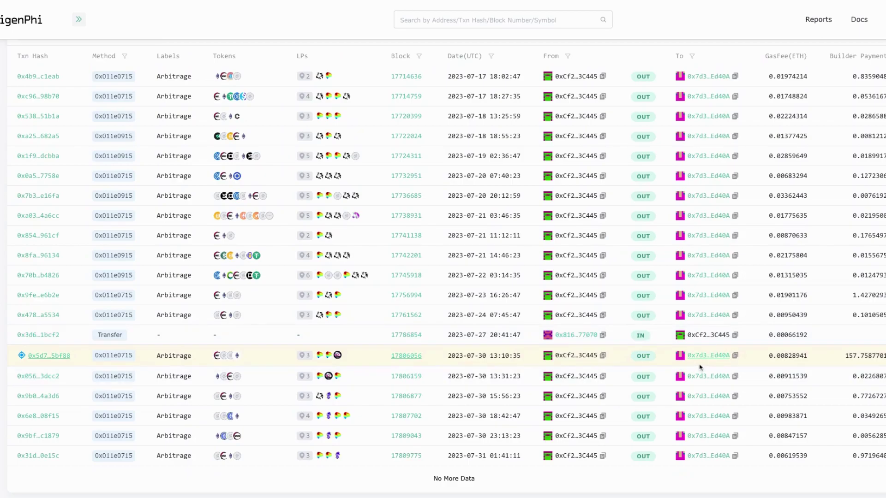
Switch to the Involving To list of transactions sent to the bot contract ending Ed40A.
left_click(675, 360)
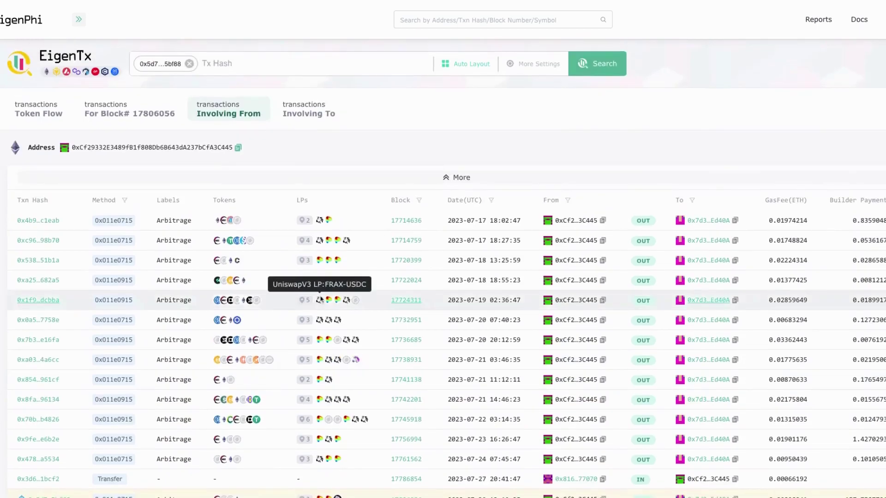
left_click(319, 120)
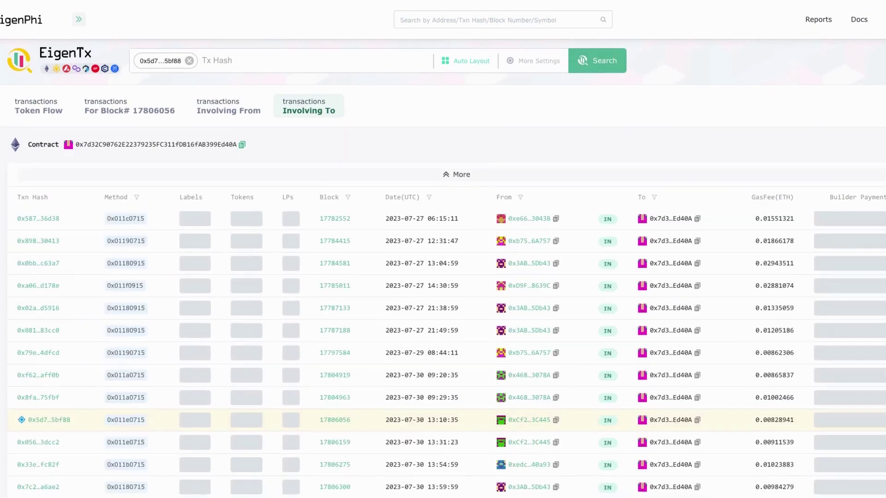
scroll(521, 407, "down", 3)
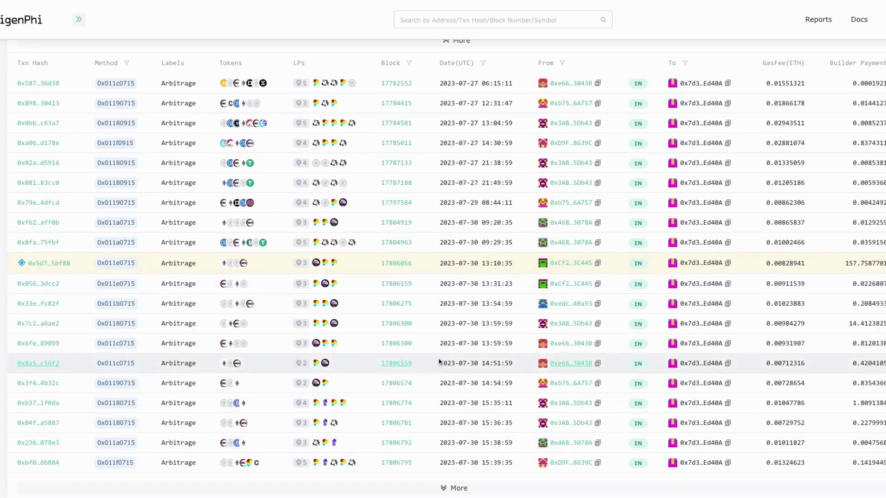
scroll(488, 443, "down", 3)
Load another batch of bot-contract transactions, reaching block 17808167 on 2023-07-30.
left_click(480, 392)
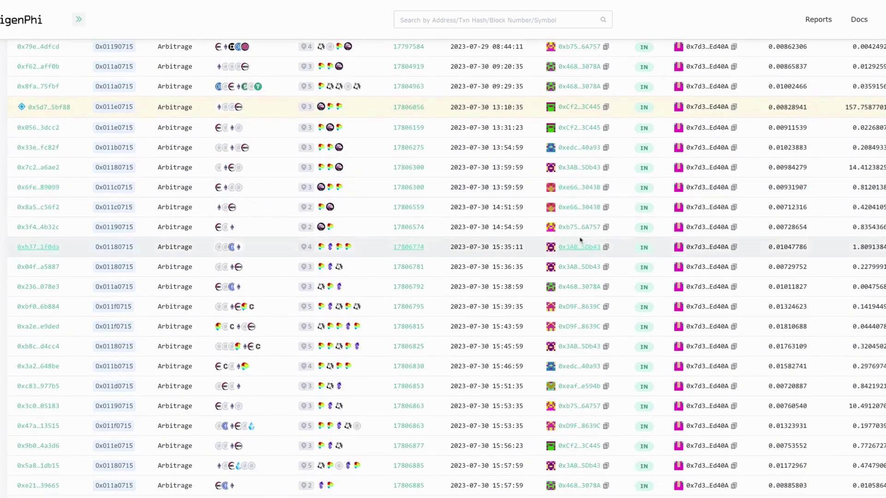
scroll(590, 217, "down", 2)
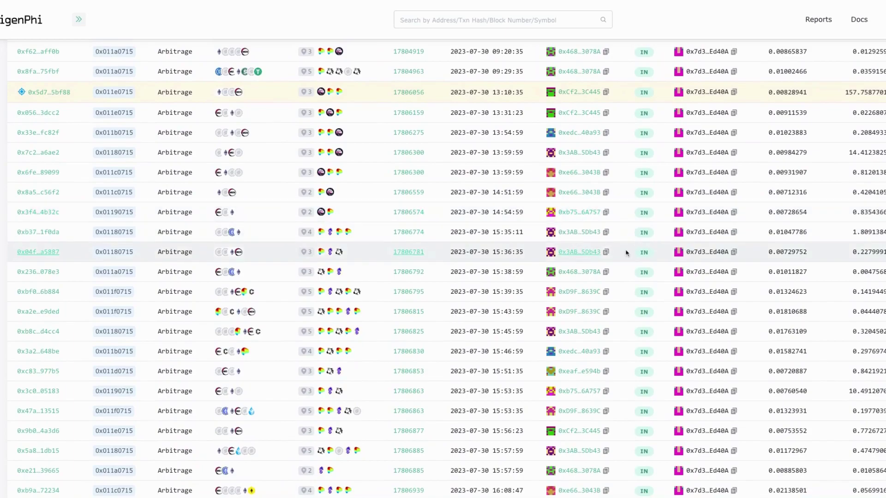
scroll(629, 253, "down", 8)
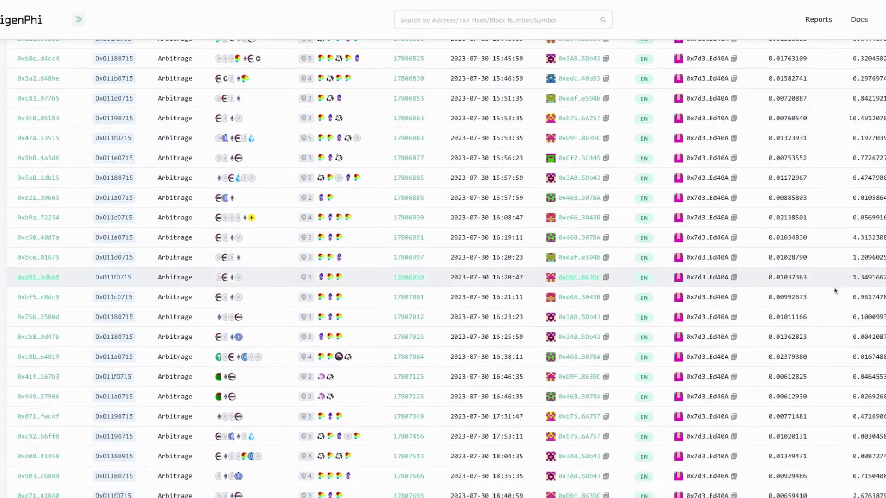
scroll(277, 231, "up", 1)
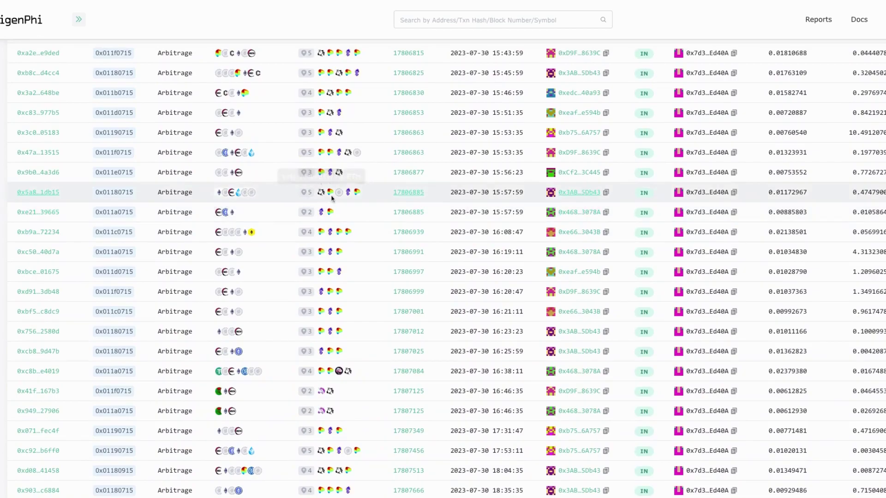
scroll(734, 273, "up", 3)
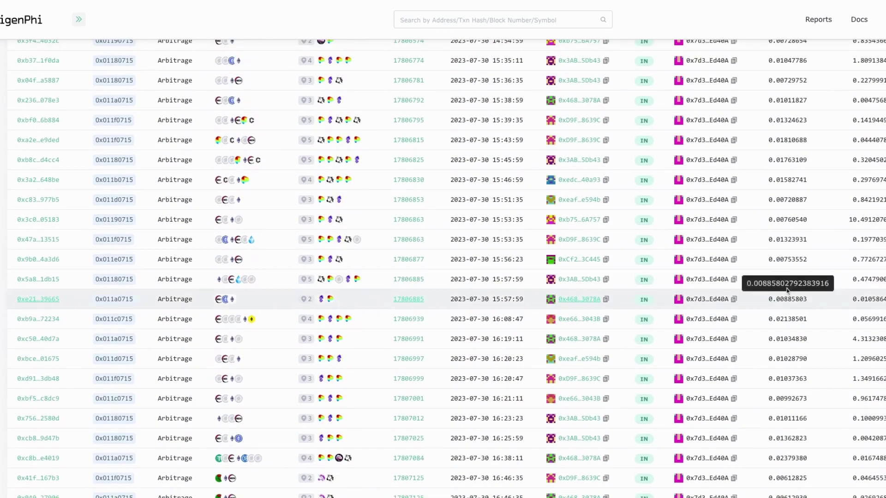
scroll(860, 272, "down", 10)
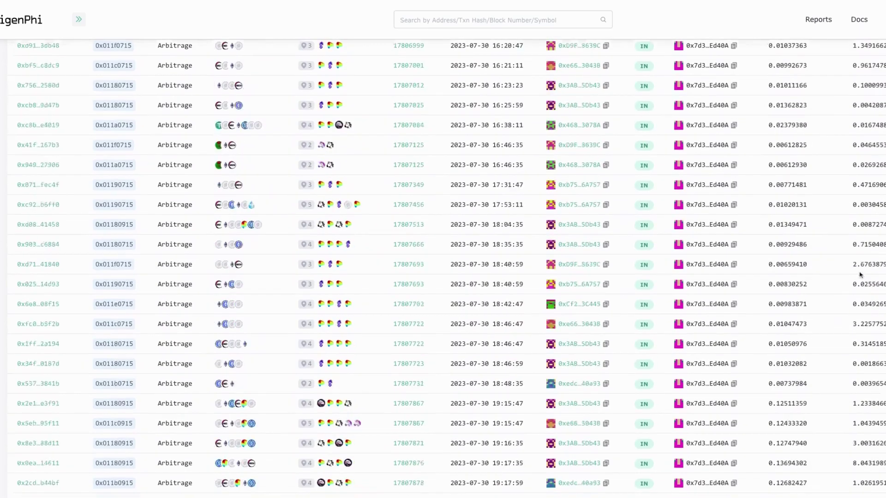
scroll(860, 272, "down", 10)
scroll(860, 273, "down", 3)
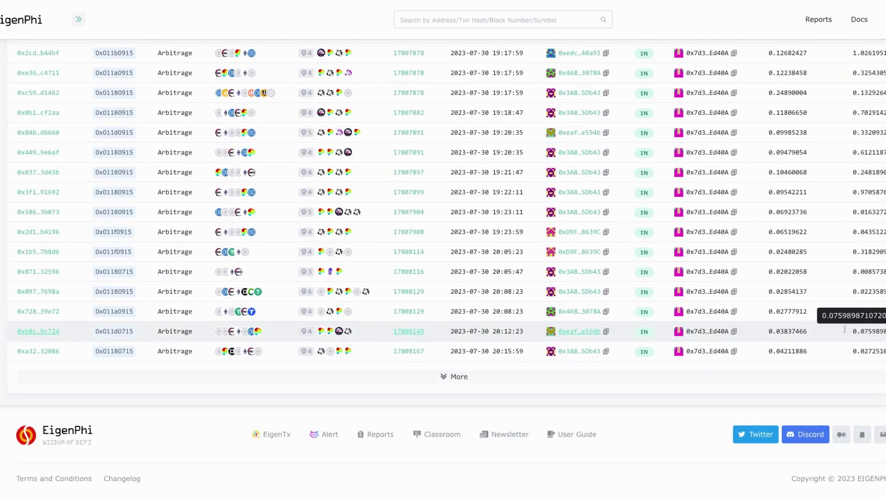
Keep loading bot-contract transactions until 'No More Data', ending at block 17810181 on 2023-07-31.
left_click(549, 378)
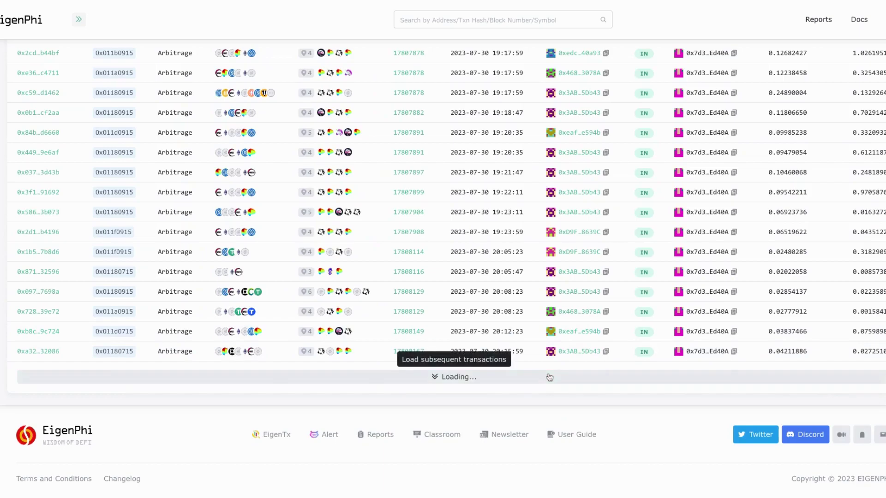
scroll(504, 298, "down", 20)
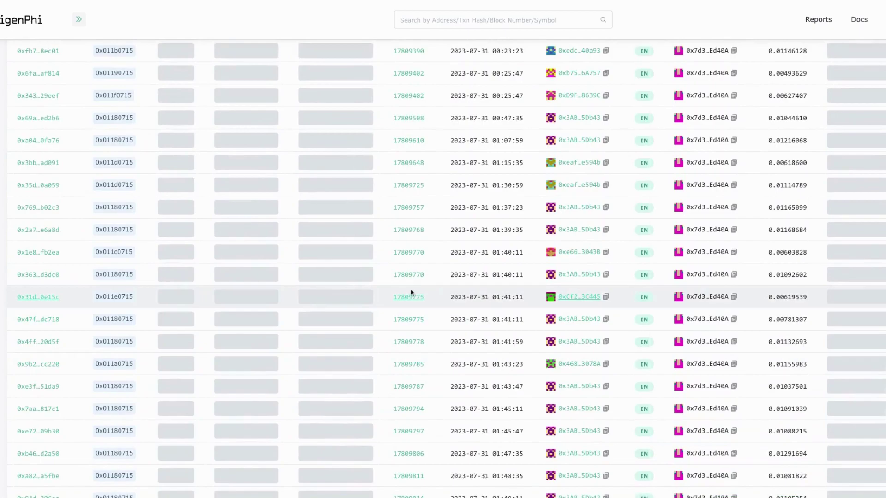
scroll(417, 317, "down", 5)
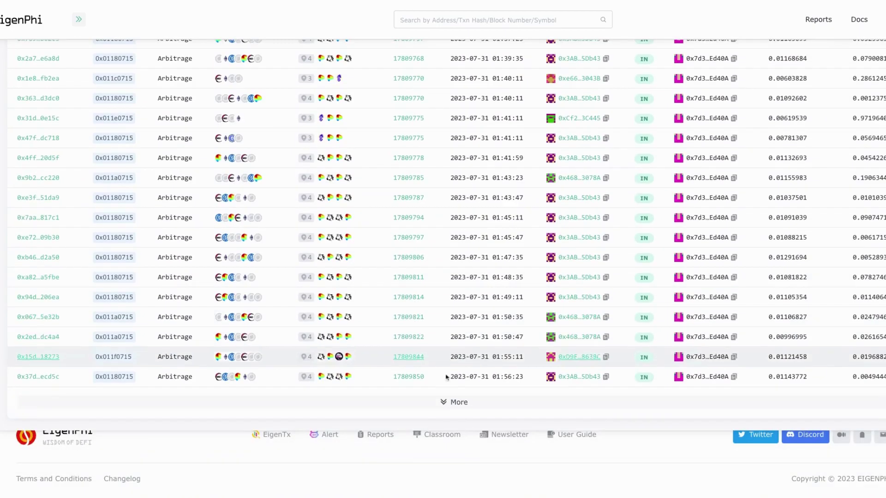
left_click(479, 402)
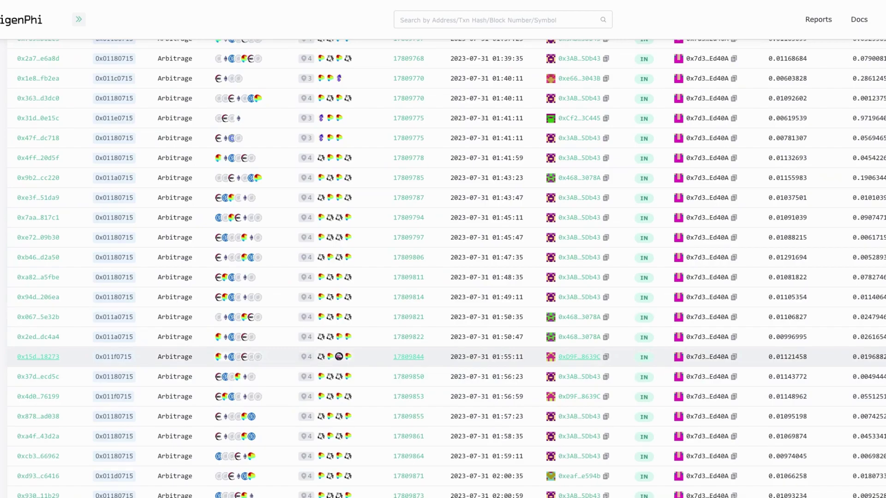
scroll(443, 364, "down", 3)
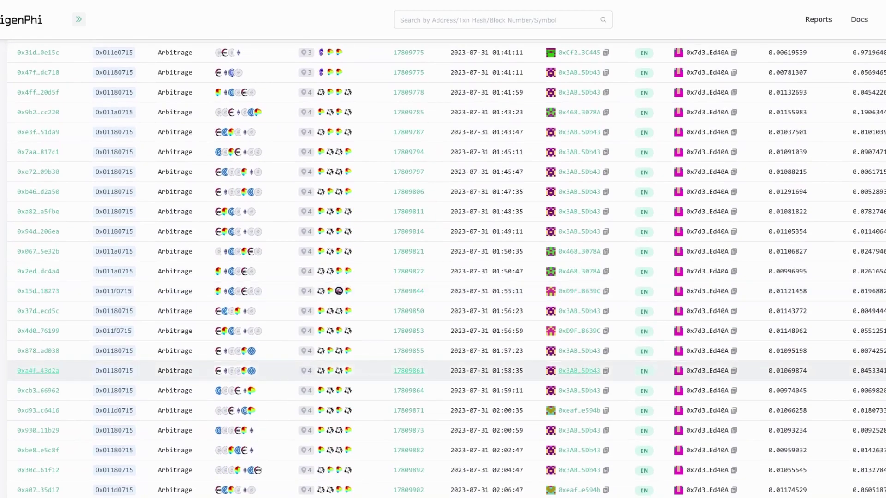
scroll(443, 367, "down", 10)
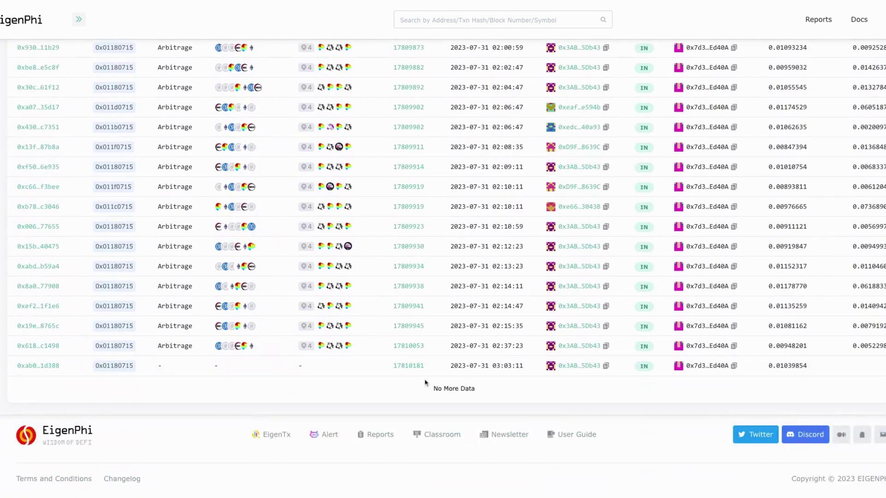
scroll(379, 373, "up", 15)
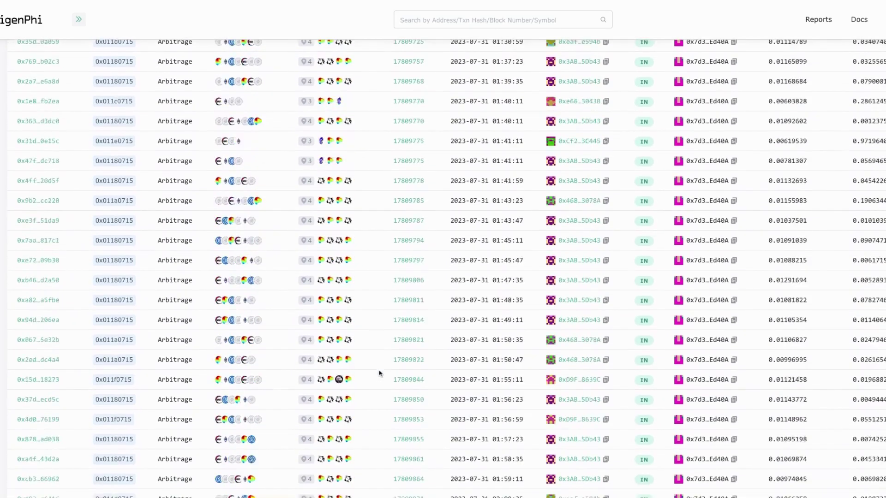
scroll(380, 373, "up", 3)
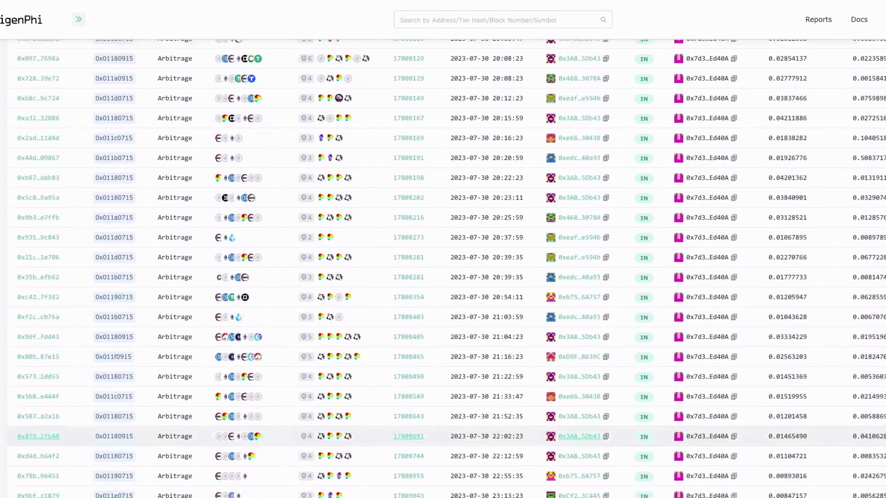